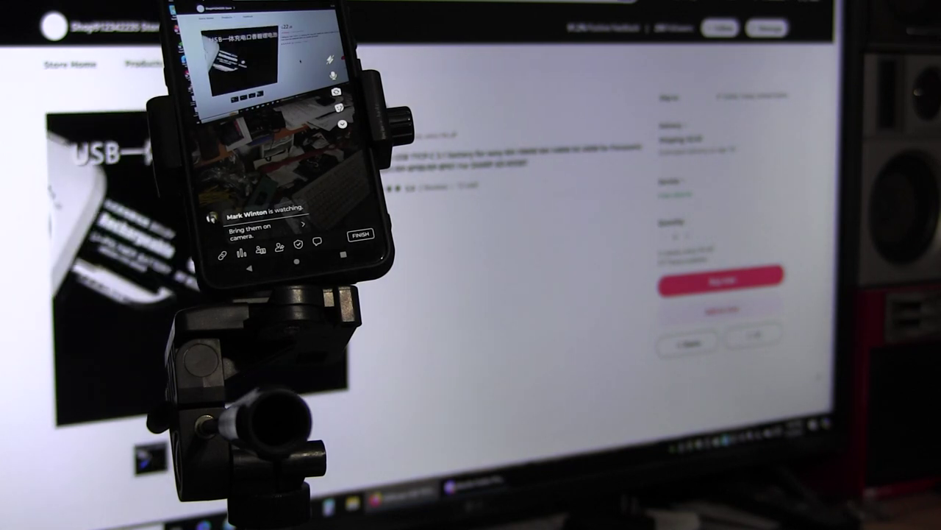
{"action": "key", "text": "alt+Left"}
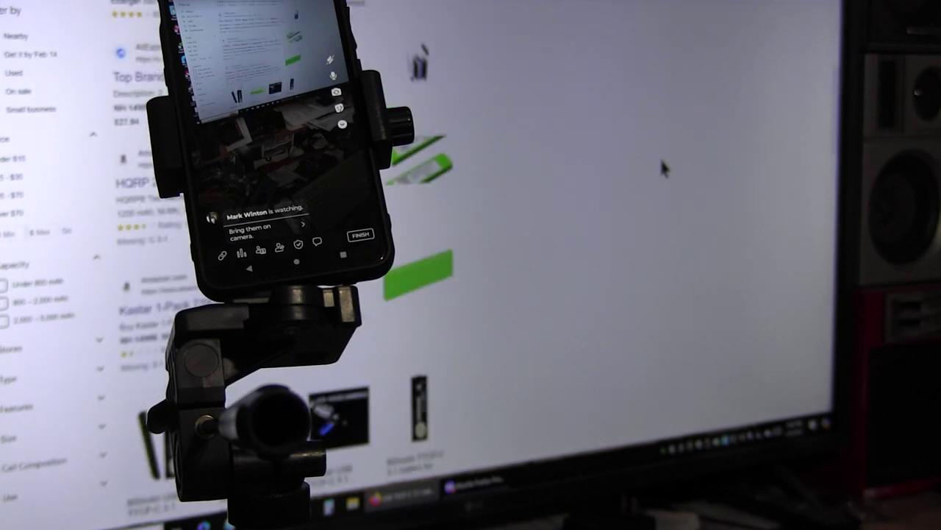
{"action": "scroll", "coordinate": [658, 171], "scroll_direction": "down", "scroll_amount": 5}
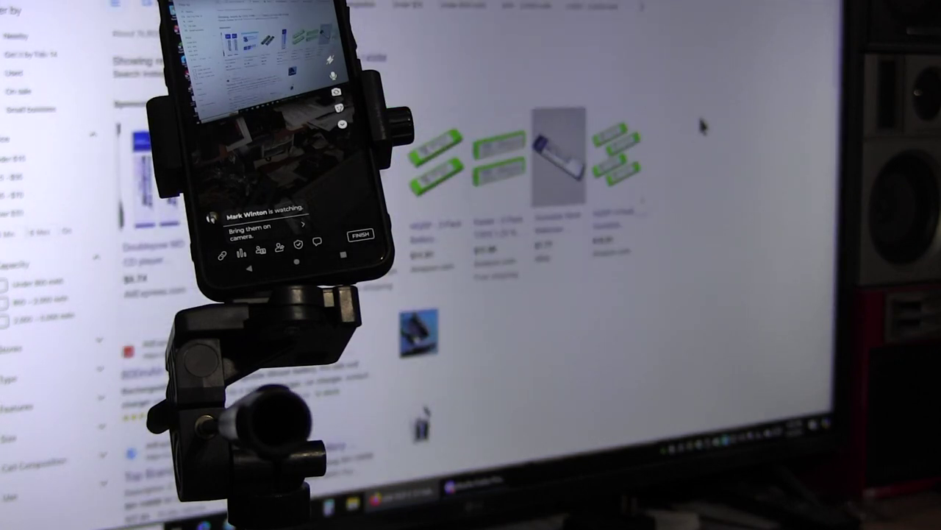